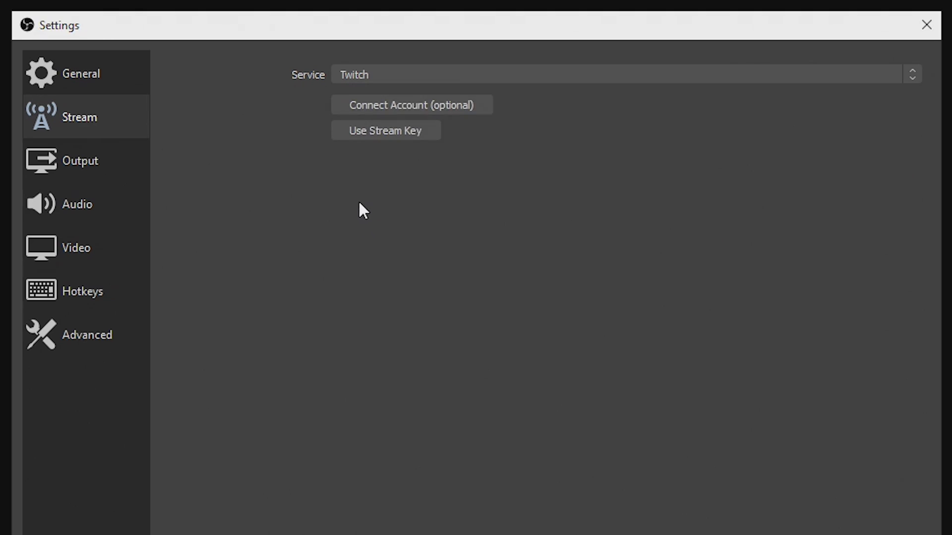
Switch to Use Stream Key and drop down the Twitch Server list
{"action": "left_click", "coordinate": [376, 132]}
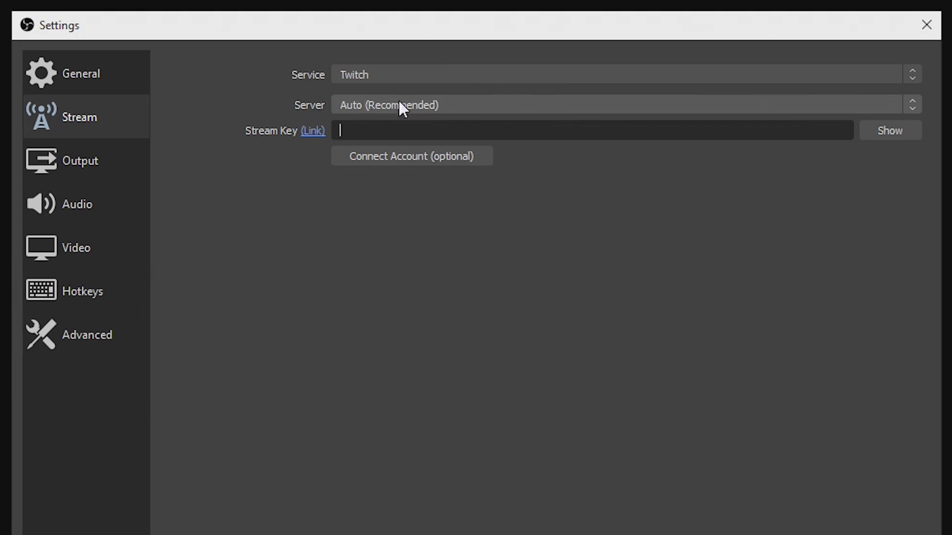
{"action": "left_click", "coordinate": [425, 109]}
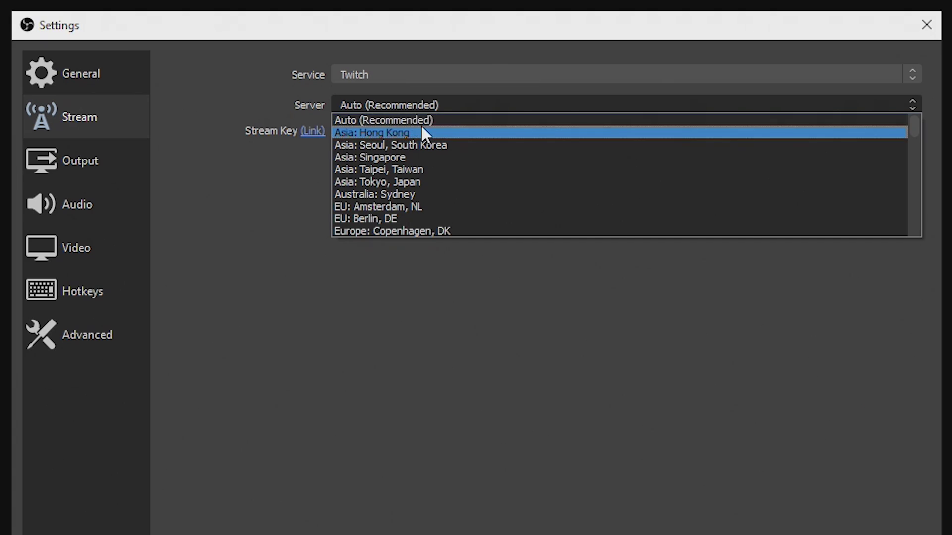
Scroll through the regional Twitch servers, then close the list with Auto (Recommended) kept
{"action": "scroll", "coordinate": [439, 139], "scroll_direction": "down", "scroll_amount": 4}
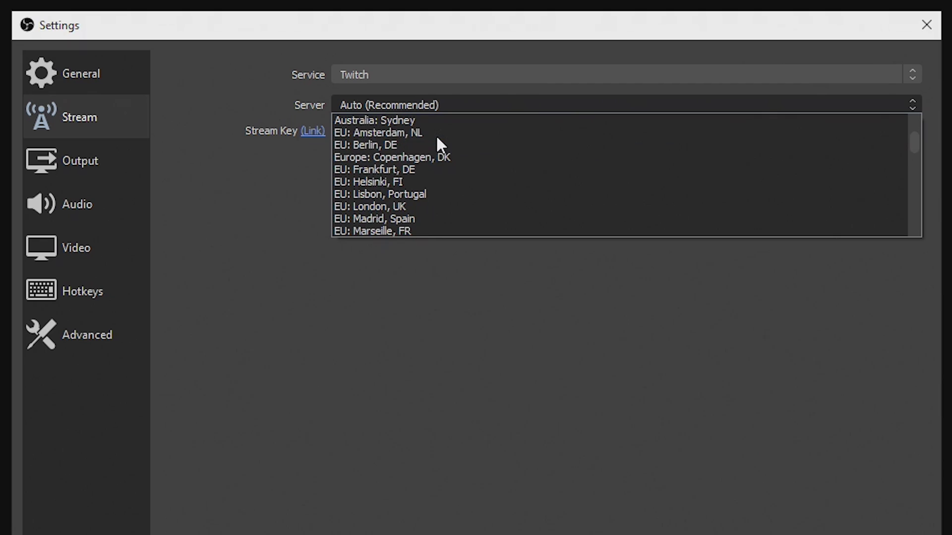
{"action": "scroll", "coordinate": [438, 152], "scroll_direction": "down", "scroll_amount": 3}
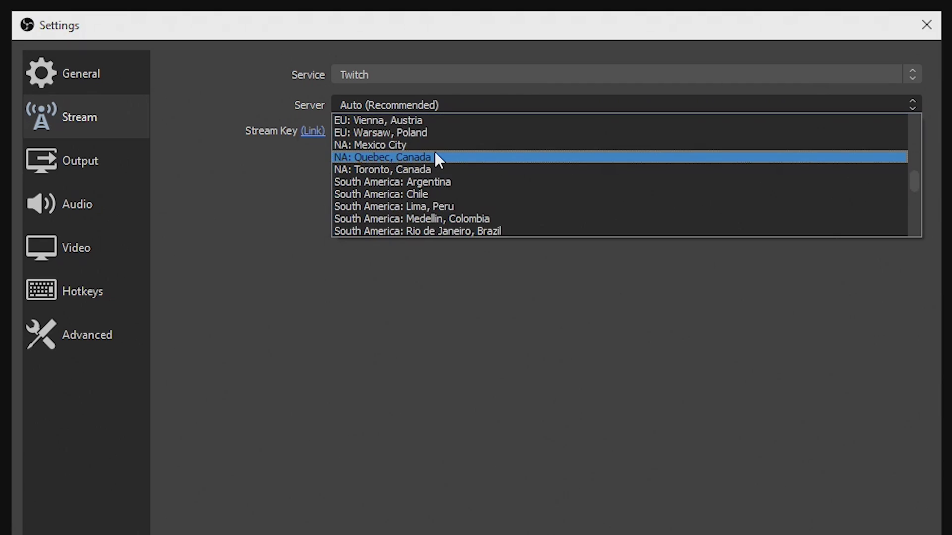
{"action": "scroll", "coordinate": [438, 163], "scroll_direction": "up", "scroll_amount": 1}
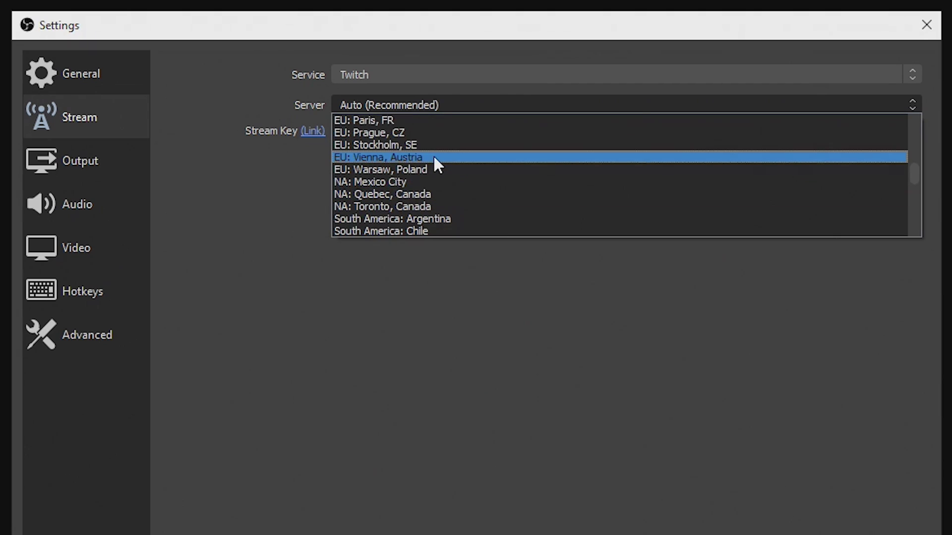
{"action": "scroll", "coordinate": [434, 159], "scroll_direction": "down", "scroll_amount": 4}
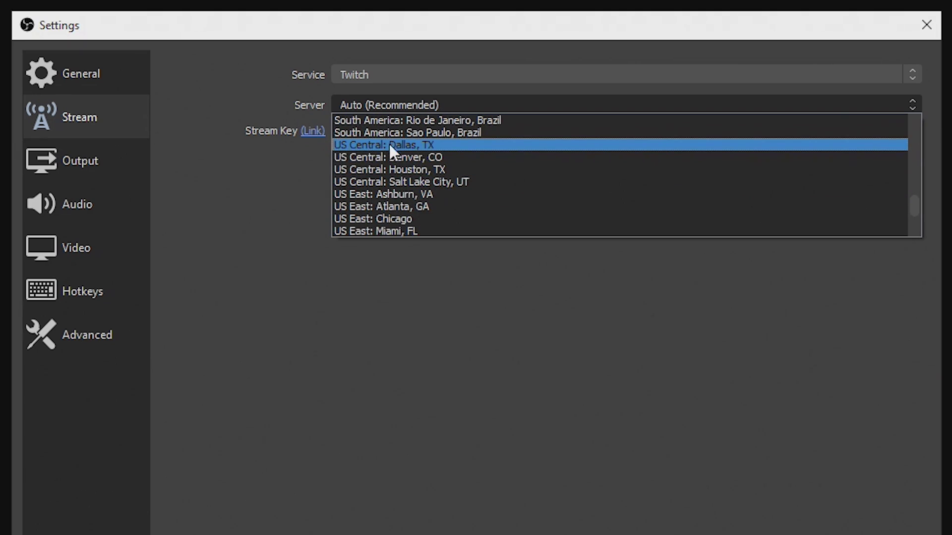
{"action": "scroll", "coordinate": [355, 157], "scroll_direction": "down", "scroll_amount": 2}
{"action": "scroll", "coordinate": [355, 171], "scroll_direction": "up", "scroll_amount": 4}
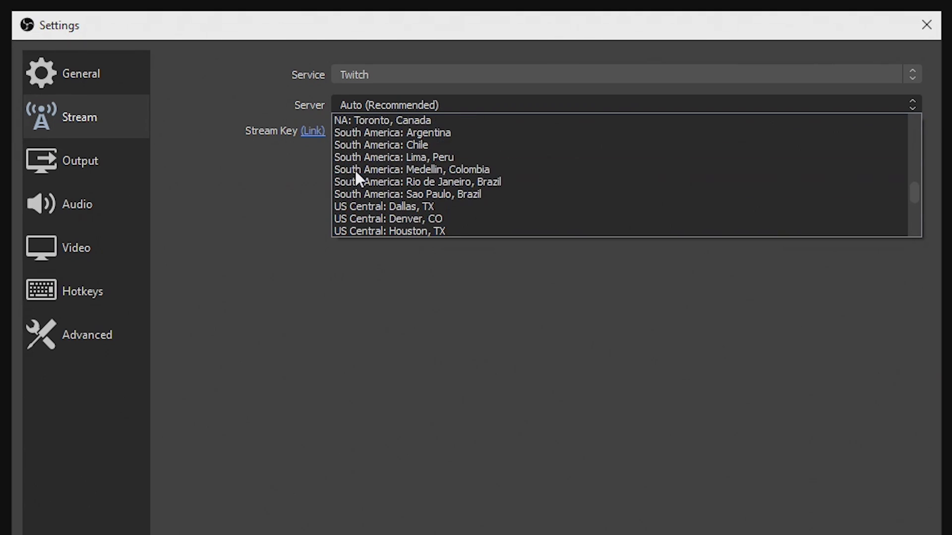
{"action": "scroll", "coordinate": [355, 176], "scroll_direction": "down", "scroll_amount": 1}
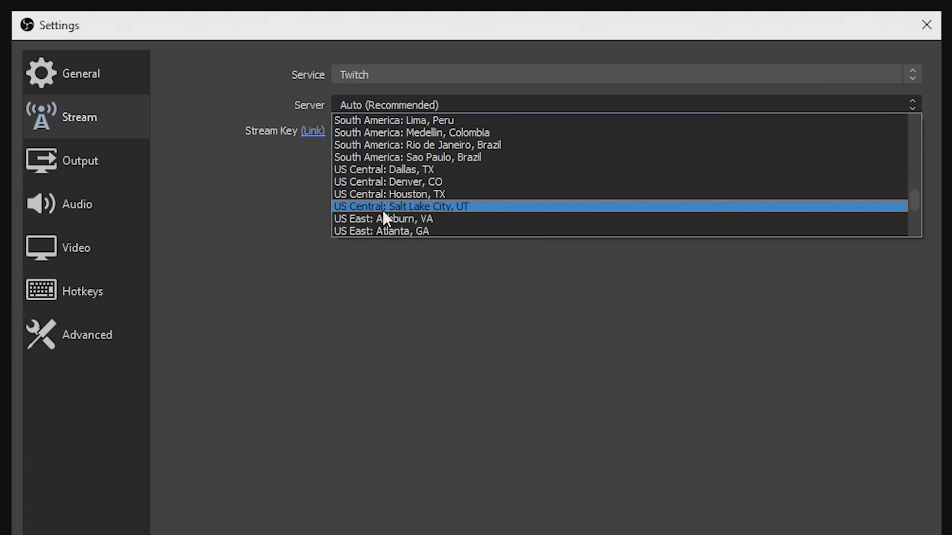
{"action": "left_click", "coordinate": [437, 340]}
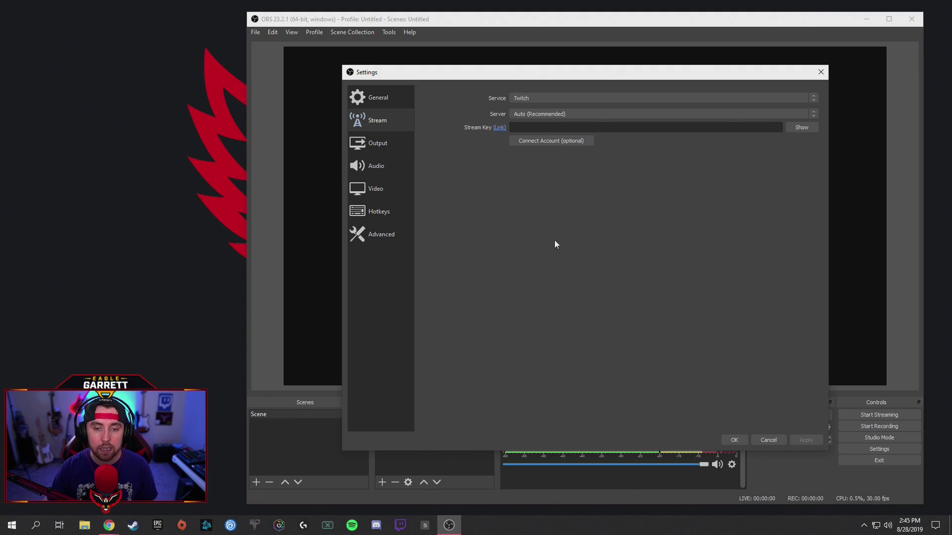
Bring Chrome to the front on the Home | r1ch.net tab
{"action": "left_click", "coordinate": [109, 525]}
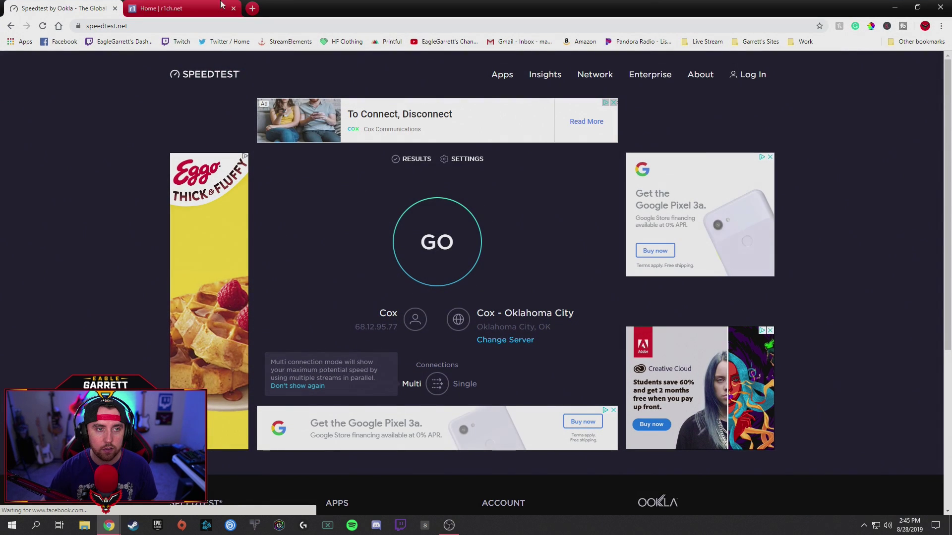
{"action": "left_click", "coordinate": [165, 9]}
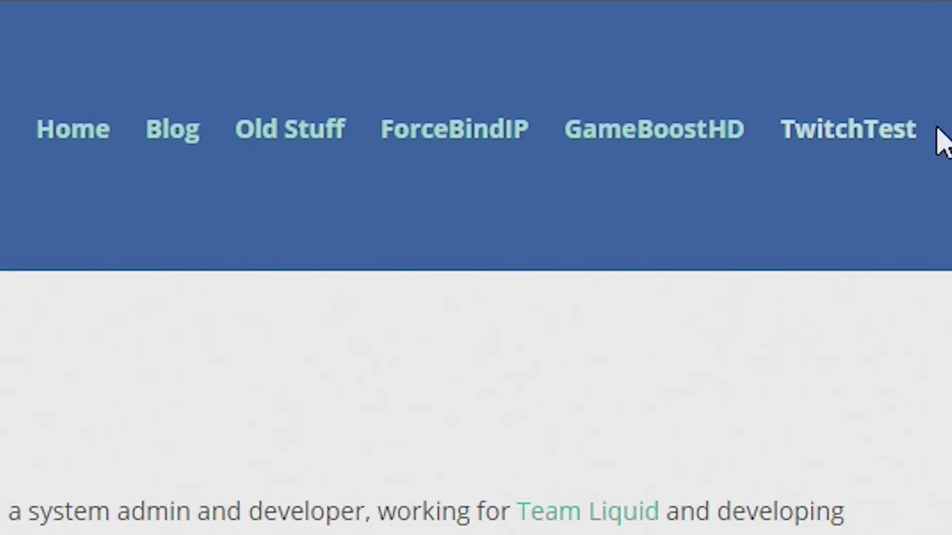
Open the TwitchTest project page and scroll down to its Download section
{"action": "left_click", "coordinate": [850, 139]}
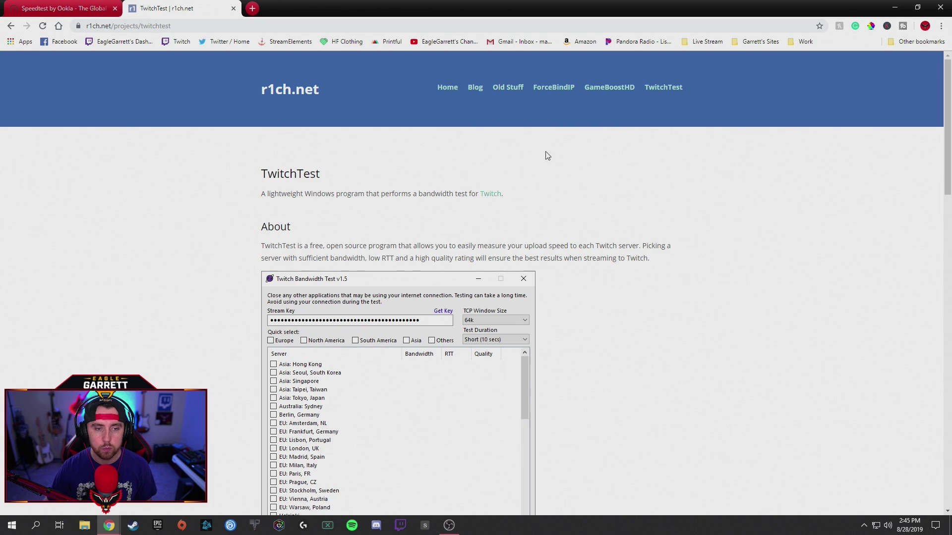
{"action": "scroll", "coordinate": [548, 154], "scroll_direction": "down", "scroll_amount": 3}
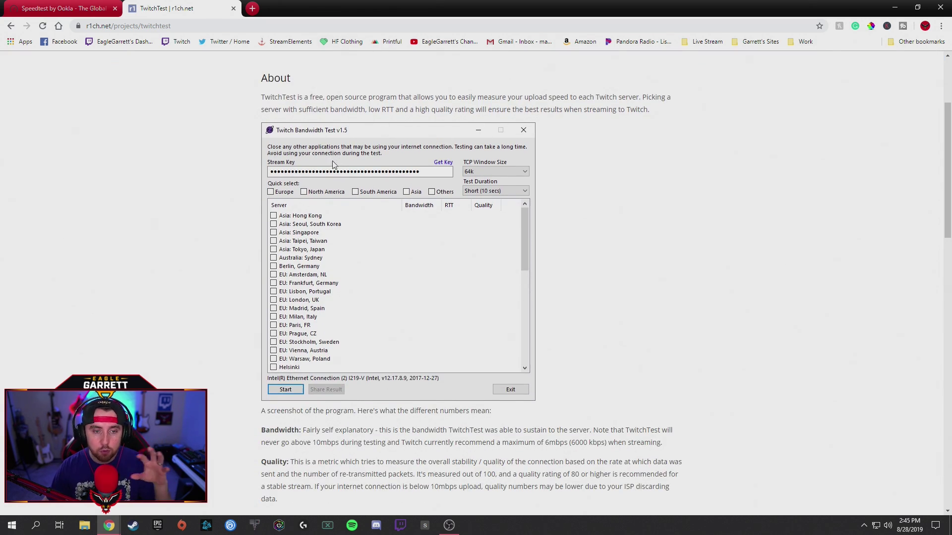
{"action": "scroll", "coordinate": [322, 140], "scroll_direction": "down", "scroll_amount": 1}
{"action": "scroll", "coordinate": [256, 110], "scroll_direction": "up", "scroll_amount": 1}
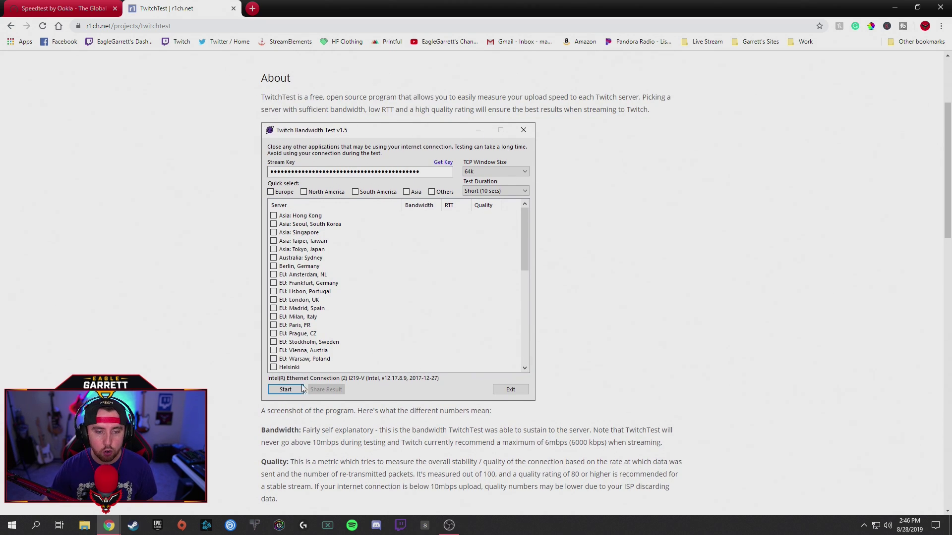
{"action": "scroll", "coordinate": [542, 275], "scroll_direction": "down", "scroll_amount": 5}
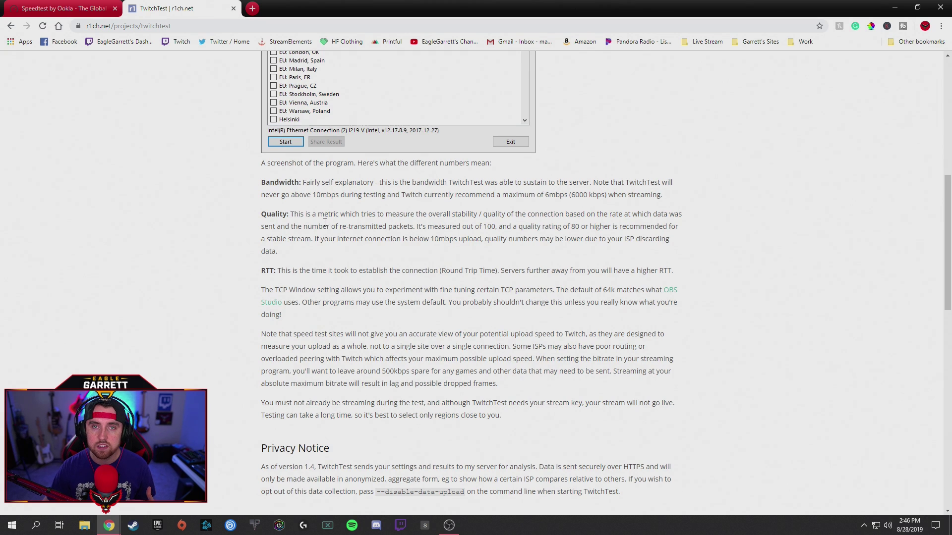
{"action": "scroll", "coordinate": [395, 192], "scroll_direction": "down", "scroll_amount": 5}
{"action": "scroll", "coordinate": [461, 150], "scroll_direction": "down", "scroll_amount": 2}
Highlight the twitchtest-1.52.zip Download line, then clear the selection
{"action": "left_click_drag", "start_coordinate": [274, 221], "coordinate": [348, 222]}
{"action": "left_click", "coordinate": [303, 62]}
{"action": "left_click_drag", "start_coordinate": [36, 235], "coordinate": [149, 243]}
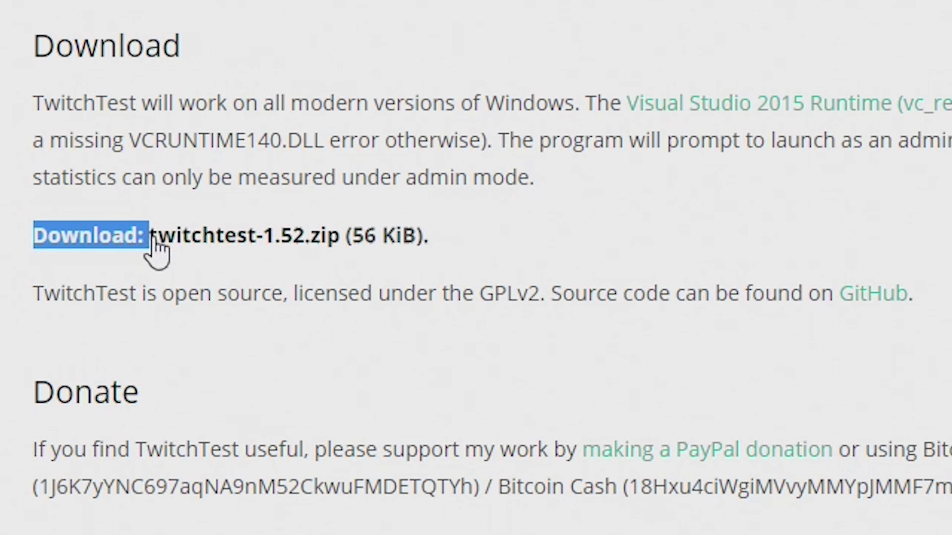
{"action": "left_click", "coordinate": [323, 114]}
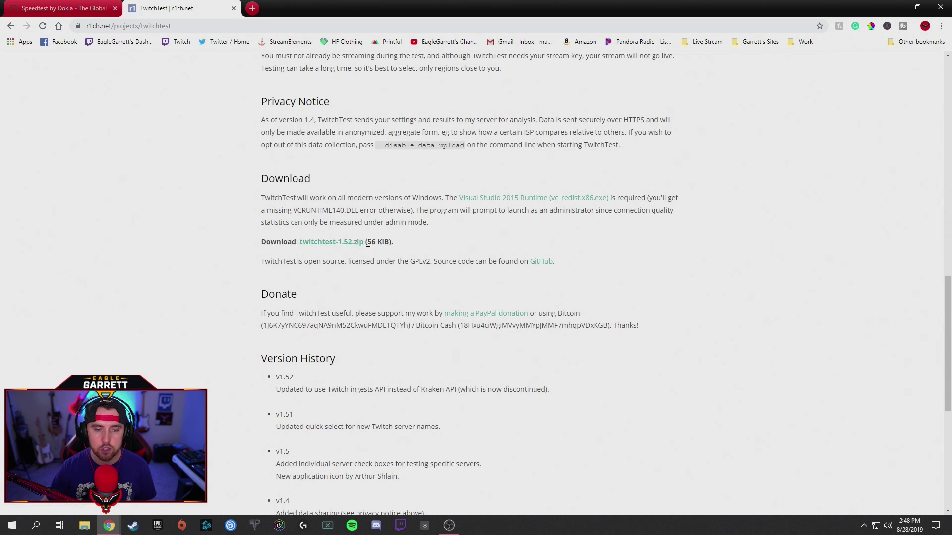
Minimize Chrome and launch TwitchTest from the Start menu, approving the administrator prompt
{"action": "left_click", "coordinate": [895, 7]}
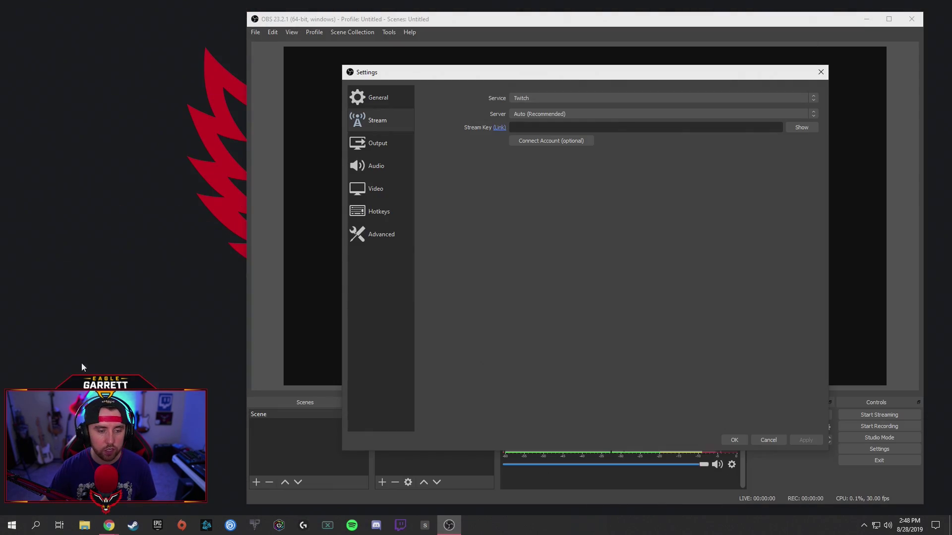
{"action": "left_click", "coordinate": [12, 525]}
{"action": "left_click", "coordinate": [299, 301]}
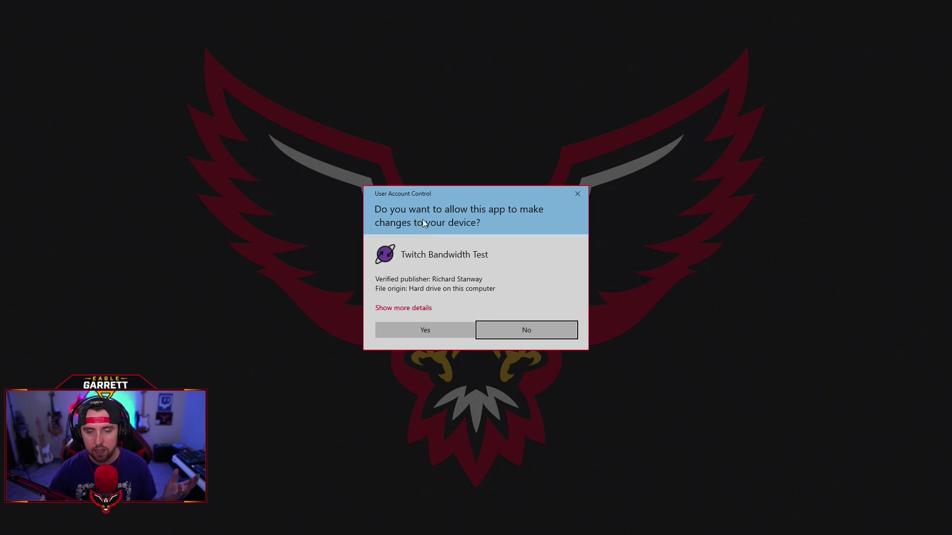
{"action": "left_click", "coordinate": [434, 332]}
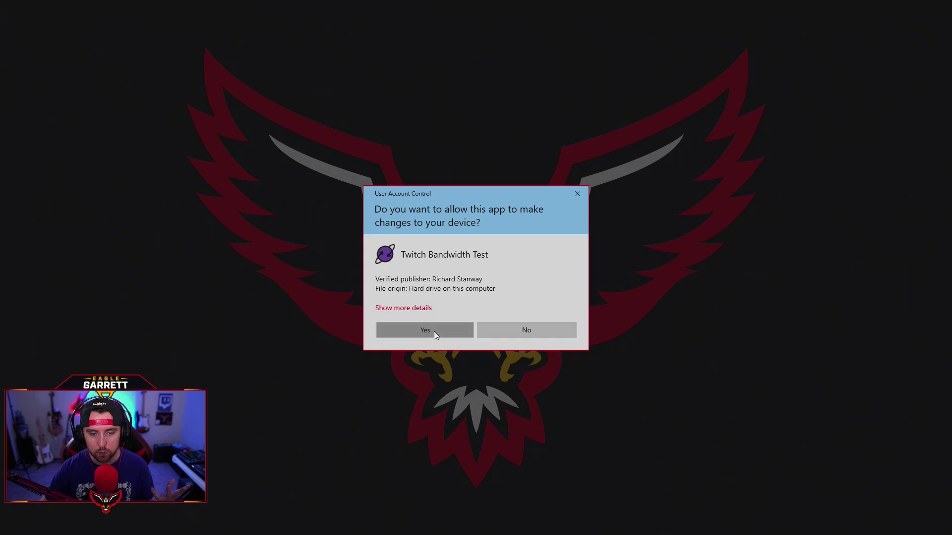
{"action": "mouse_move", "coordinate": [466, 128]}
{"action": "left_mouse_down"}
{"action": "mouse_move", "coordinate": [471, 83]}
{"action": "mouse_move", "coordinate": [468, 112]}
{"action": "left_mouse_up"}
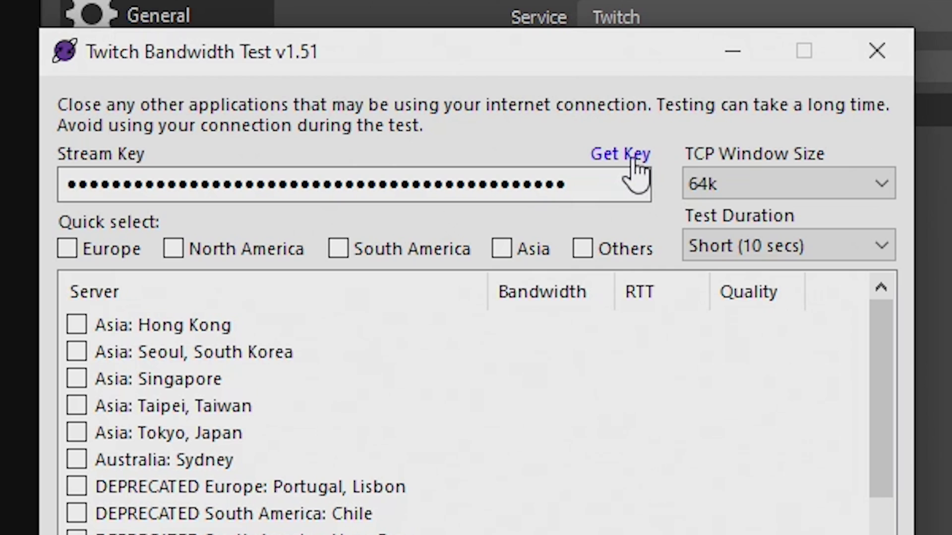
{"action": "left_click_drag", "start_coordinate": [578, 186], "coordinate": [52, 214]}
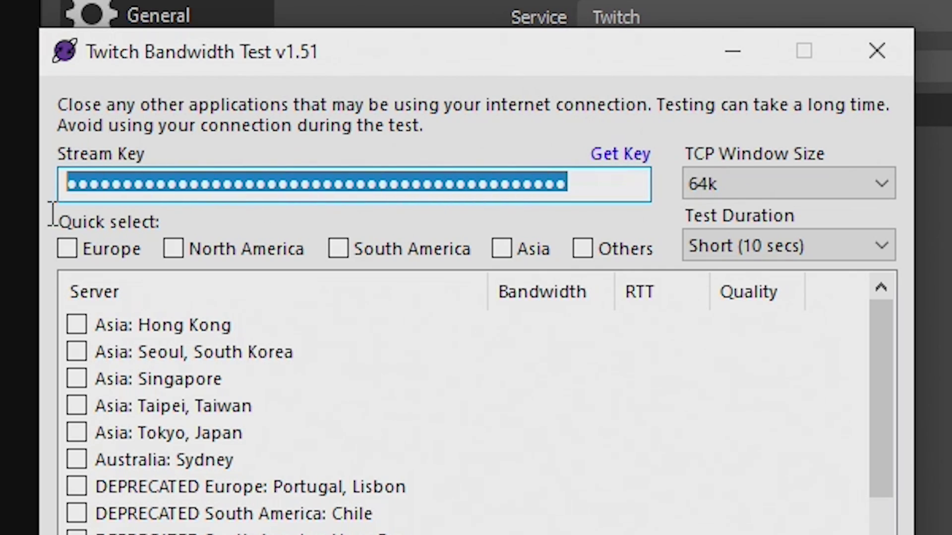
{"action": "left_click", "coordinate": [455, 185]}
{"action": "left_click_drag", "start_coordinate": [610, 187], "coordinate": [64, 187]}
{"action": "left_click", "coordinate": [457, 187]}
{"action": "left_click_drag", "start_coordinate": [579, 186], "coordinate": [67, 187]}
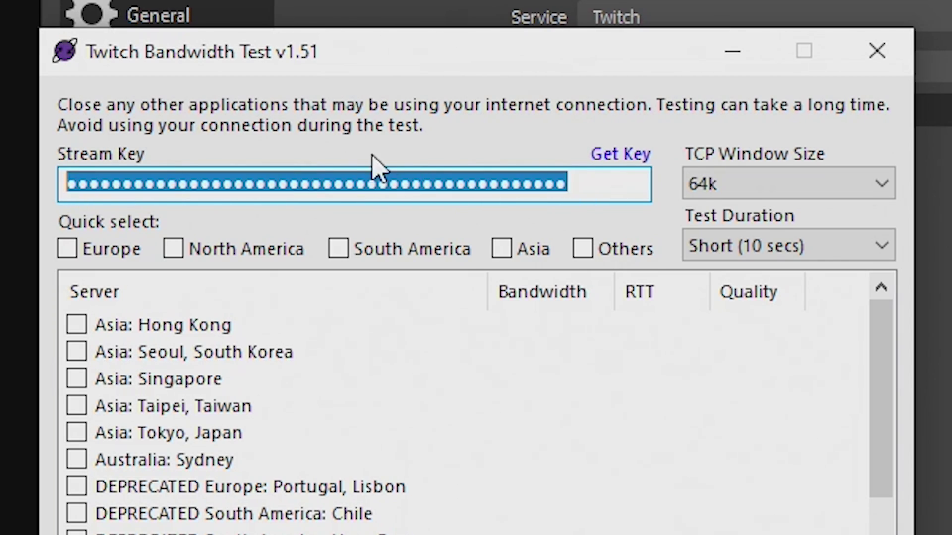
{"action": "left_click", "coordinate": [585, 187]}
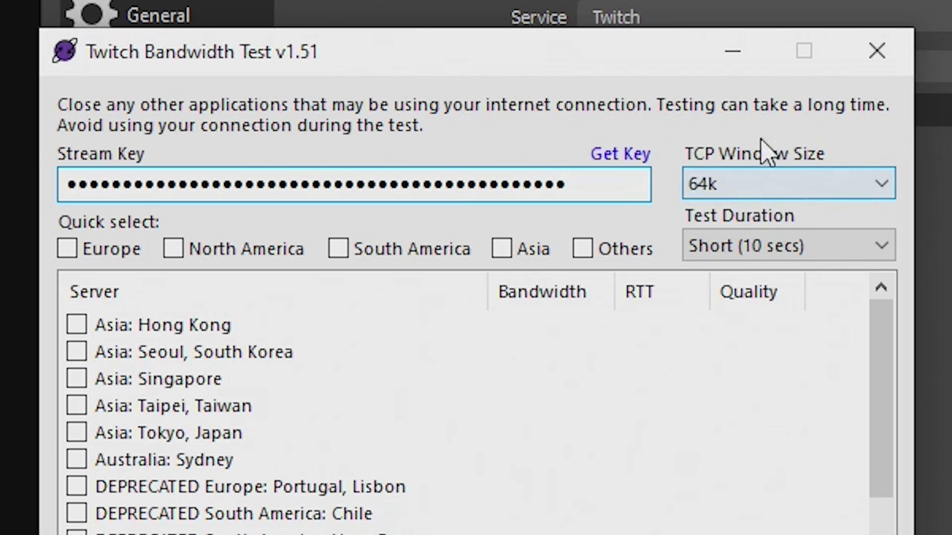
Set Test Duration to Medium (30 secs) and tick all North America servers for testing
{"action": "left_click", "coordinate": [761, 245]}
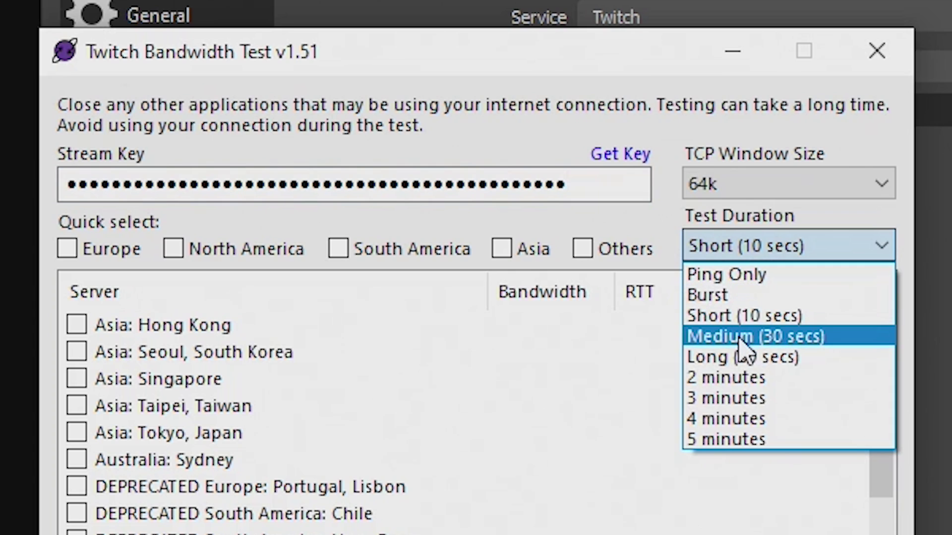
{"action": "left_click", "coordinate": [744, 337]}
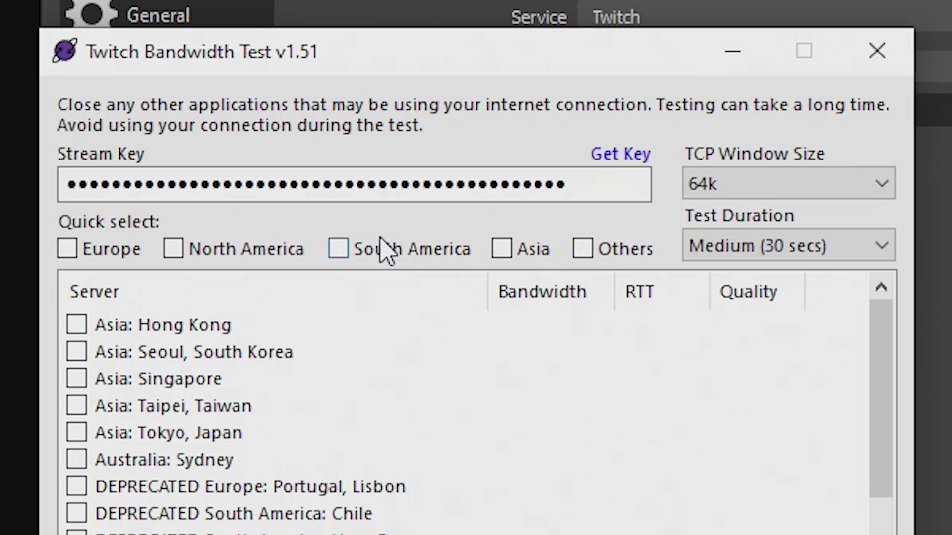
{"action": "left_click", "coordinate": [176, 253]}
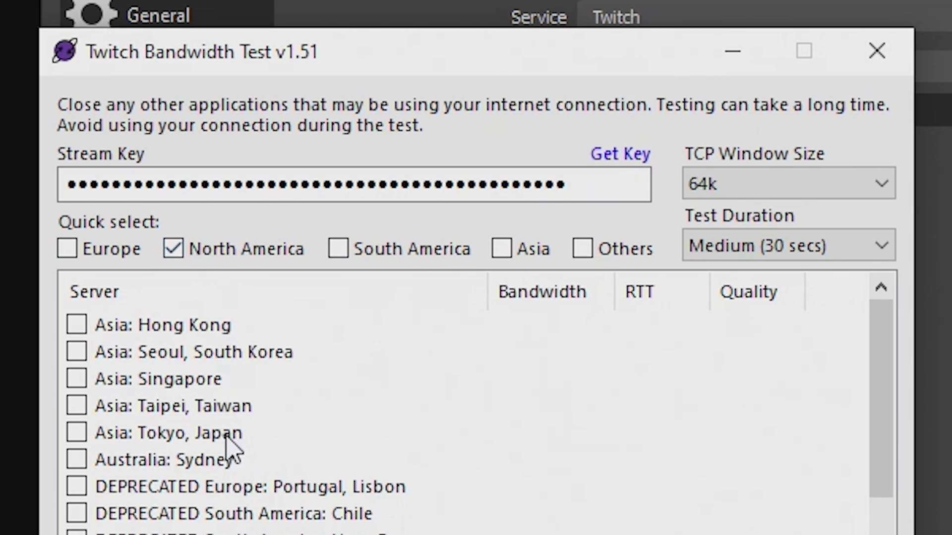
{"action": "scroll", "coordinate": [218, 431], "scroll_direction": "down", "scroll_amount": 8}
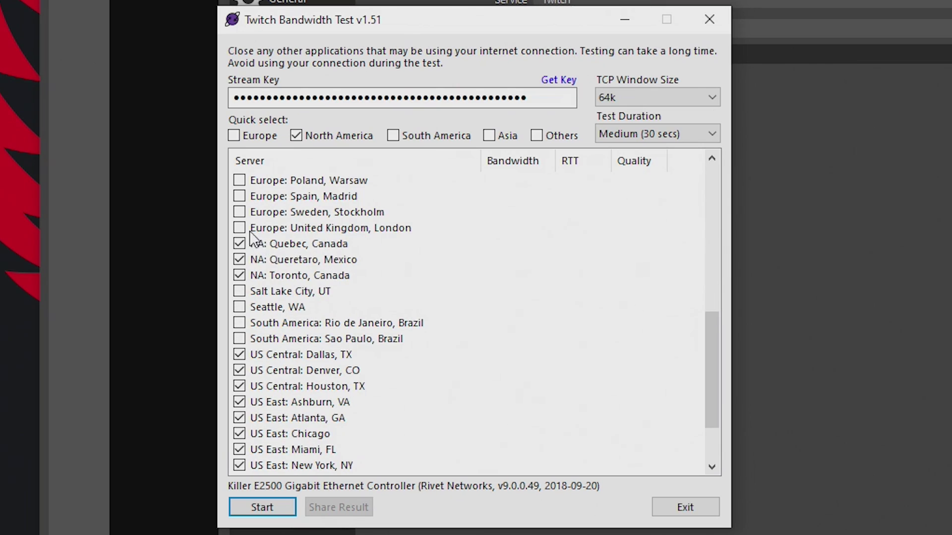
{"action": "scroll", "coordinate": [377, 303], "scroll_direction": "down", "scroll_amount": 2}
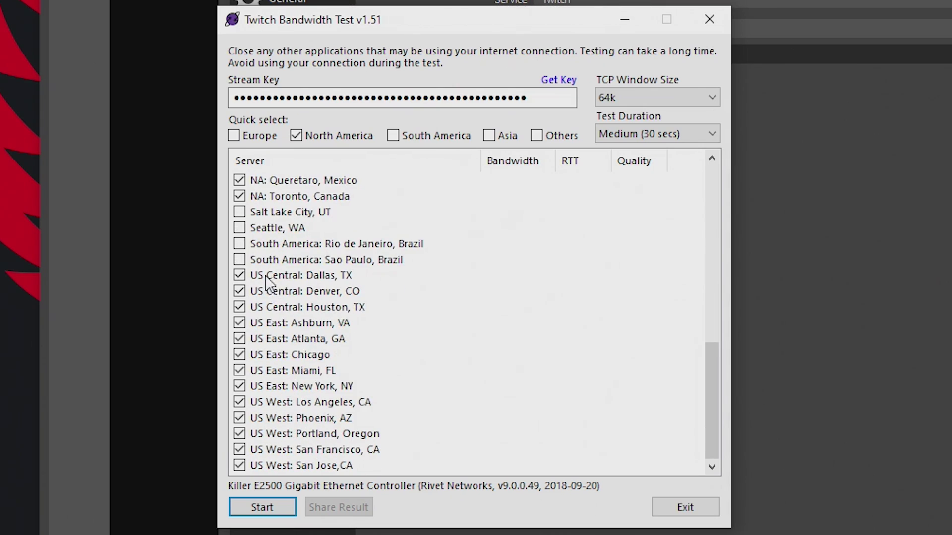
{"action": "scroll", "coordinate": [318, 339], "scroll_direction": "up", "scroll_amount": 1}
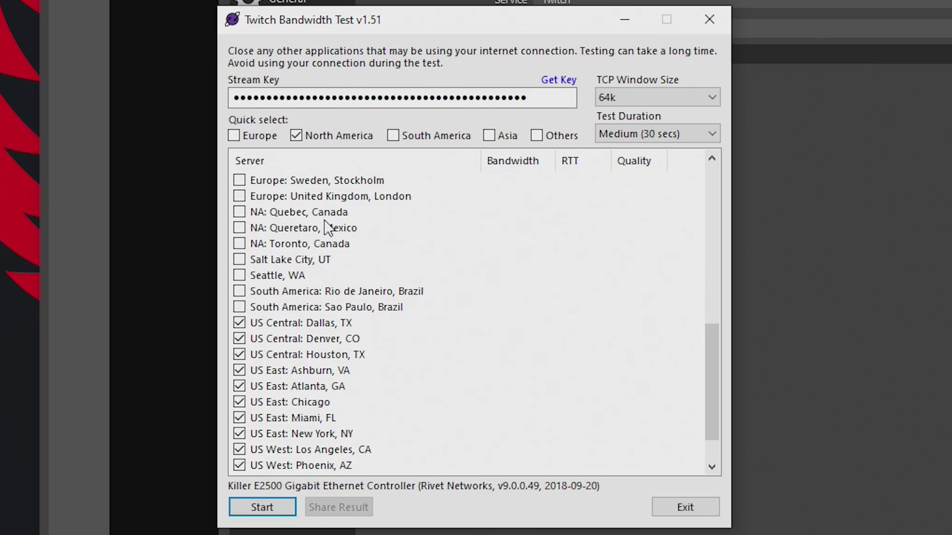
{"action": "scroll", "coordinate": [347, 228], "scroll_direction": "down", "scroll_amount": 1}
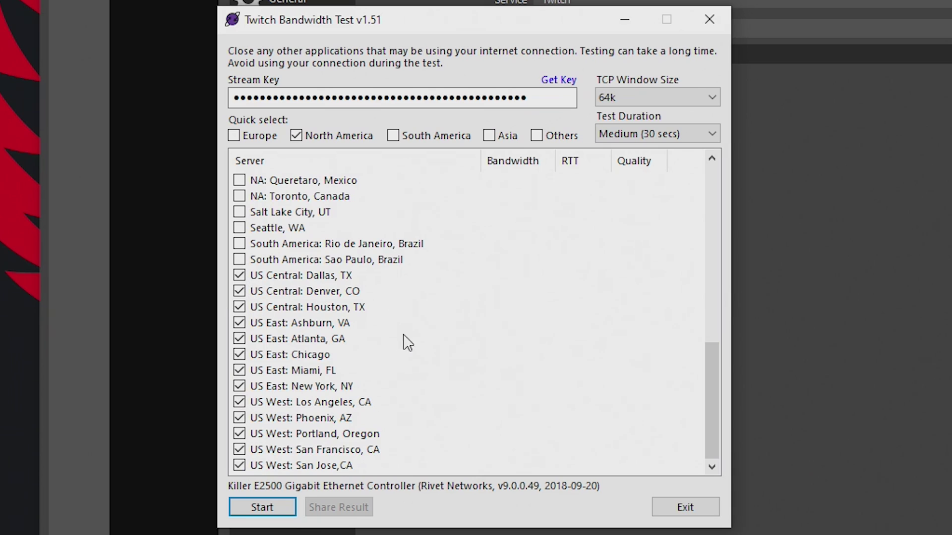
{"action": "scroll", "coordinate": [341, 270], "scroll_direction": "up", "scroll_amount": 7}
{"action": "scroll", "coordinate": [342, 263], "scroll_direction": "up", "scroll_amount": 3}
{"action": "scroll", "coordinate": [328, 275], "scroll_direction": "down", "scroll_amount": 10}
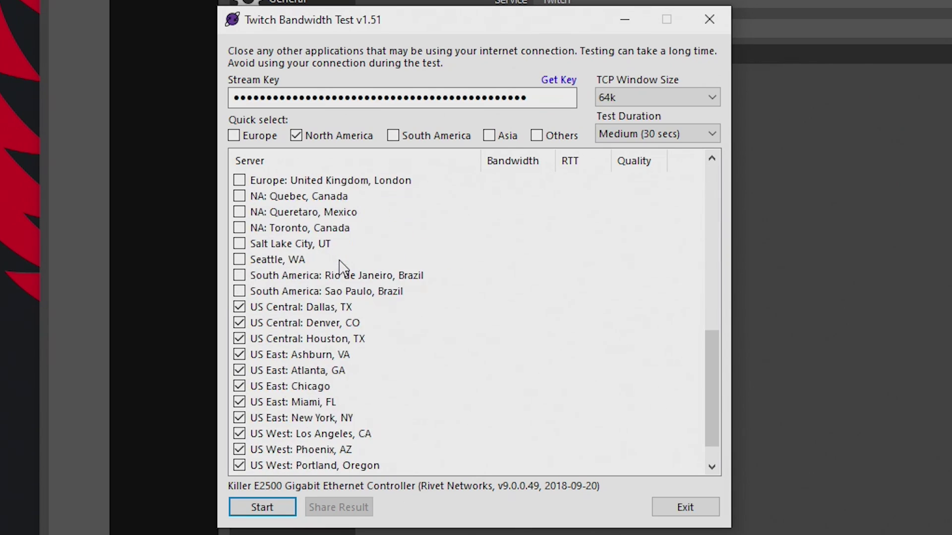
Start the bandwidth test on the checked US servers and let it finish
{"action": "left_click", "coordinate": [272, 509]}
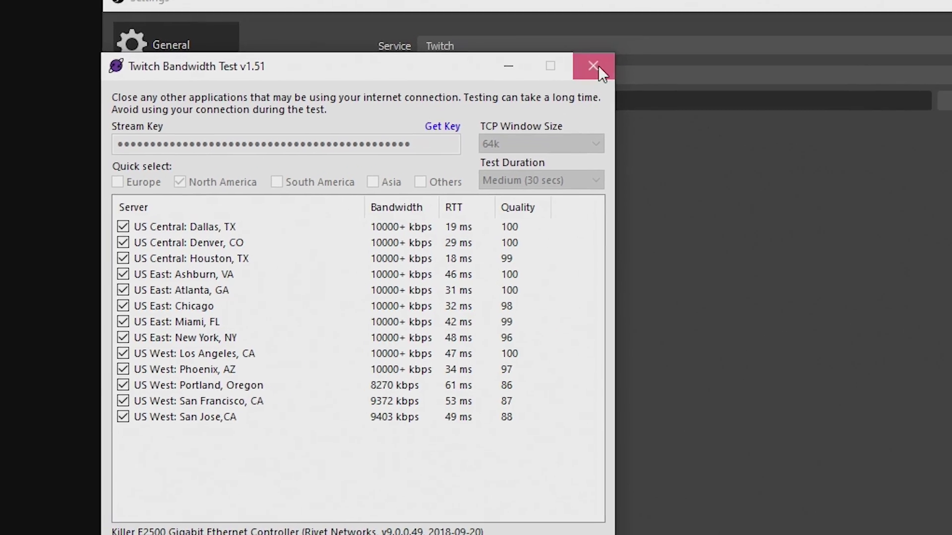
Close the bandwidth tester and pick US Central: Dallas, TX as the OBS Twitch server
{"action": "left_click", "coordinate": [709, 18]}
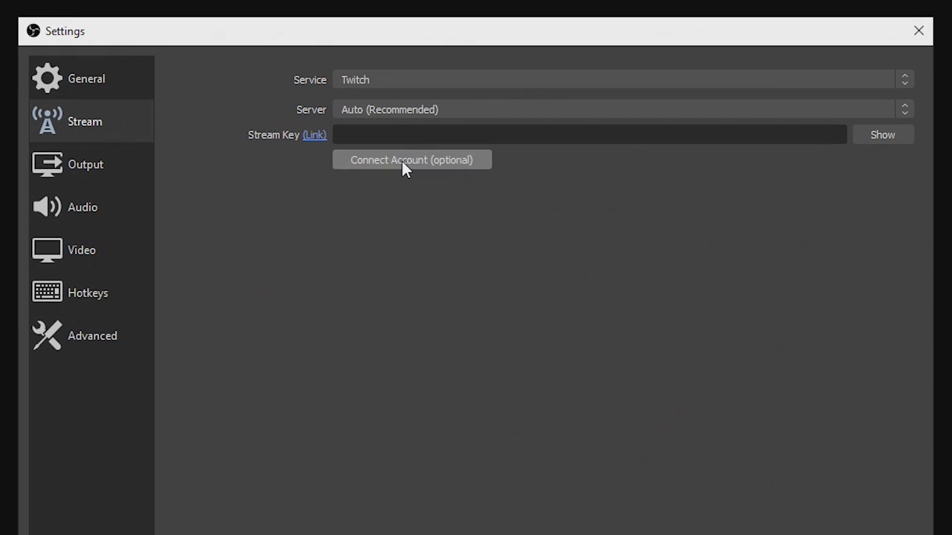
{"action": "left_click", "coordinate": [510, 107]}
{"action": "scroll", "coordinate": [511, 183], "scroll_direction": "down", "scroll_amount": 8}
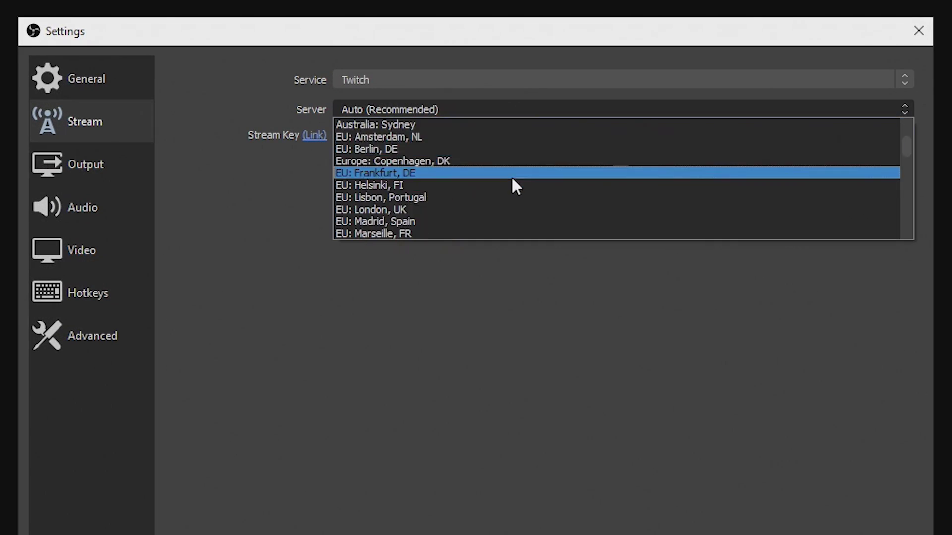
{"action": "left_click", "coordinate": [499, 185]}
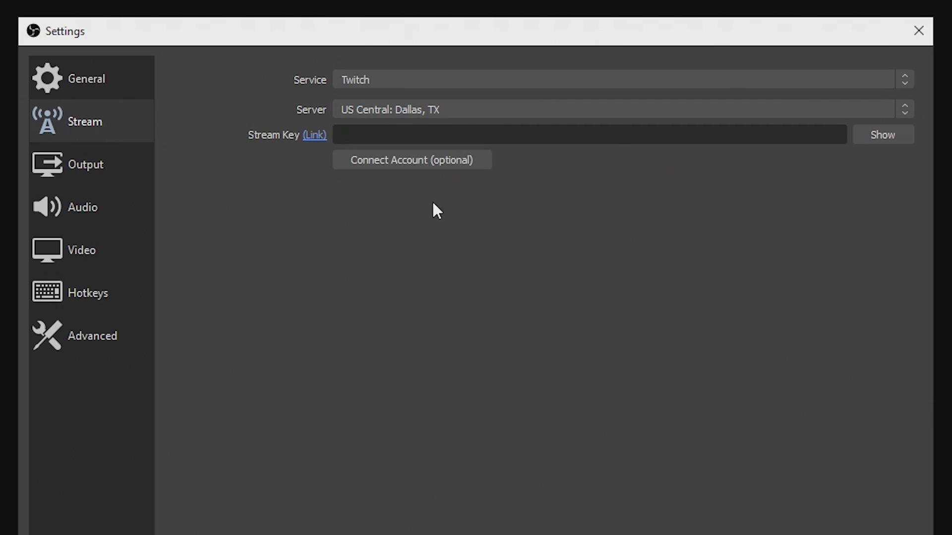
Set the Output streaming bitrate to 6000 Kbps, then bring up the Twitch stream in Chrome
{"action": "left_click", "coordinate": [113, 171]}
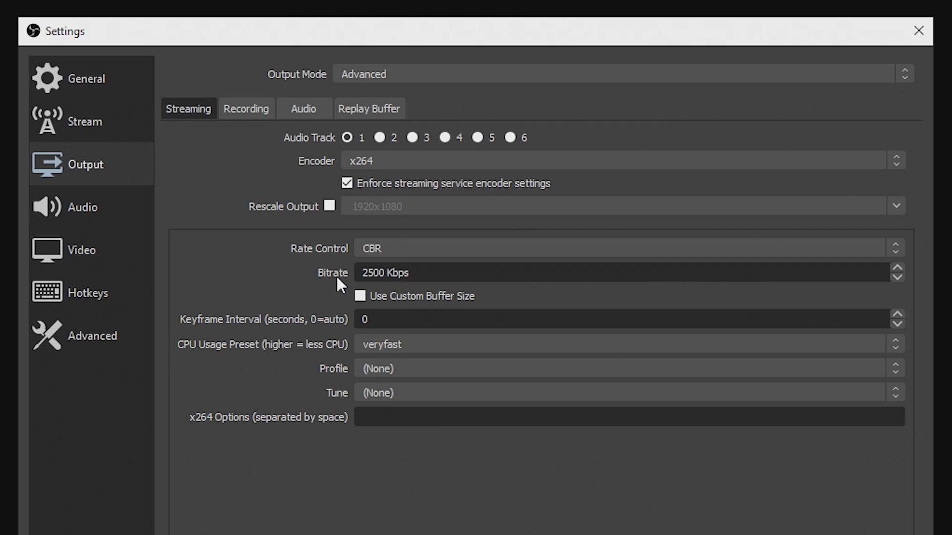
{"action": "left_click_drag", "start_coordinate": [362, 274], "coordinate": [386, 276]}
{"action": "type", "text": "6000"}
{"action": "key", "text": "shift+Home"}
{"action": "left_click", "coordinate": [254, 273]}
{"action": "left_click_drag", "start_coordinate": [363, 277], "coordinate": [383, 276]}
{"action": "left_click", "coordinate": [297, 282]}
{"action": "left_click_drag", "start_coordinate": [364, 279], "coordinate": [391, 275]}
{"action": "left_click", "coordinate": [300, 273]}
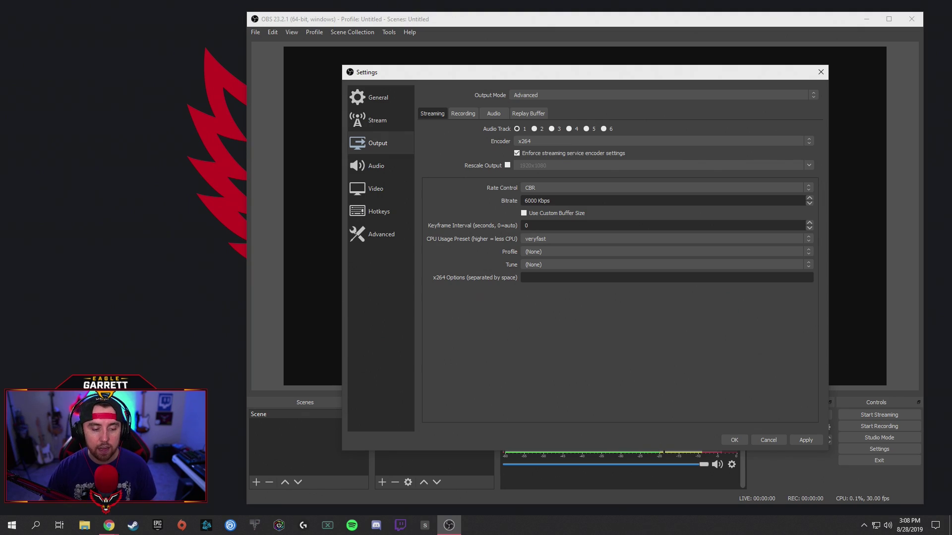
{"action": "left_click", "coordinate": [109, 527]}
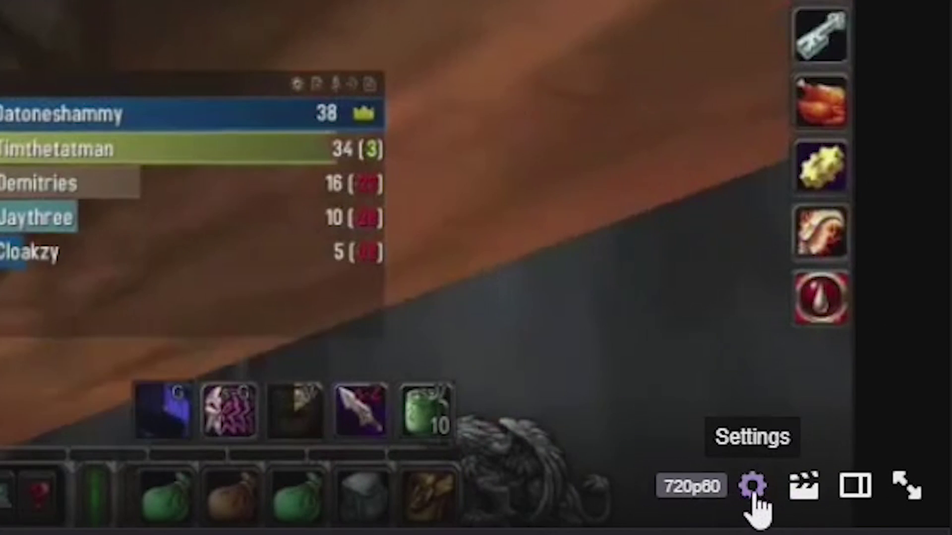
Switch the Twitch player quality to 900p60 (Source), then 720p60, then 480p
{"action": "left_click", "coordinate": [752, 488]}
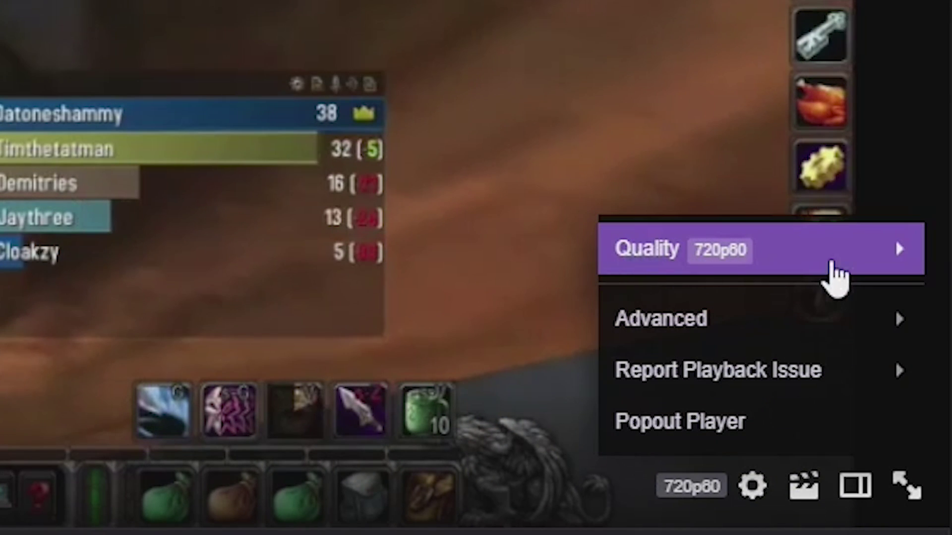
{"action": "left_click", "coordinate": [825, 268]}
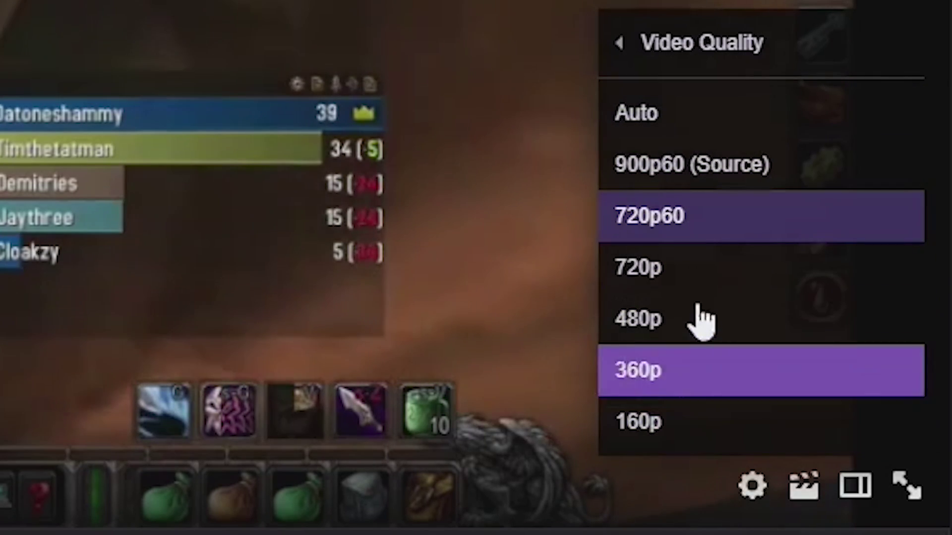
{"action": "left_click", "coordinate": [701, 163]}
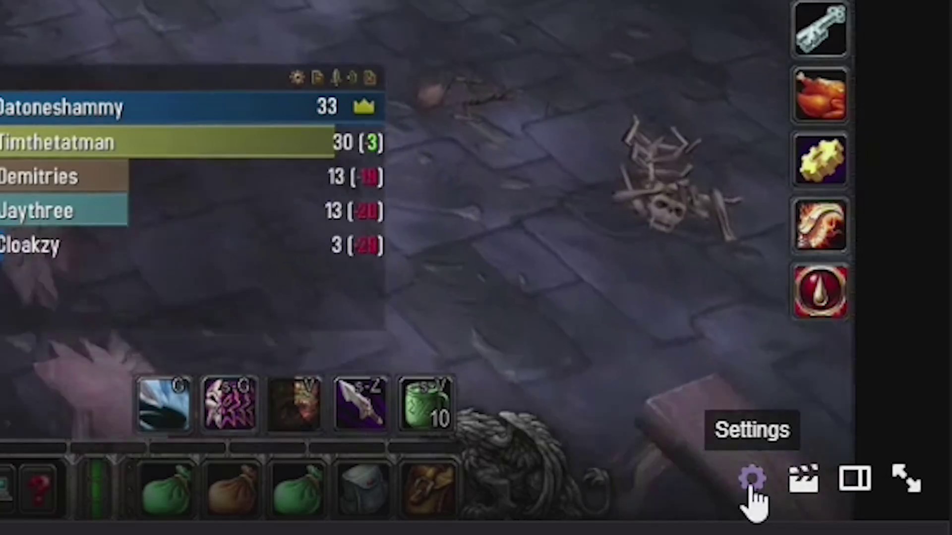
{"action": "left_click", "coordinate": [751, 483]}
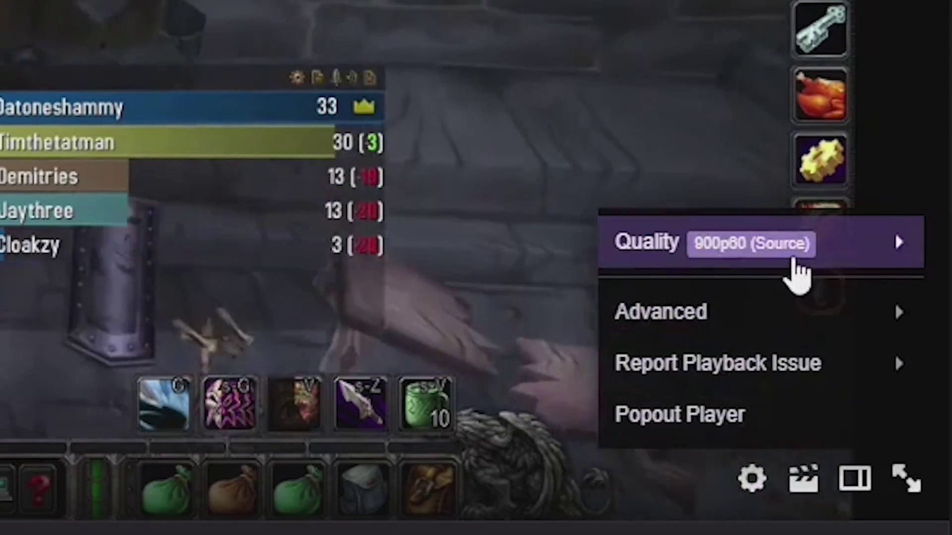
{"action": "left_click", "coordinate": [790, 260]}
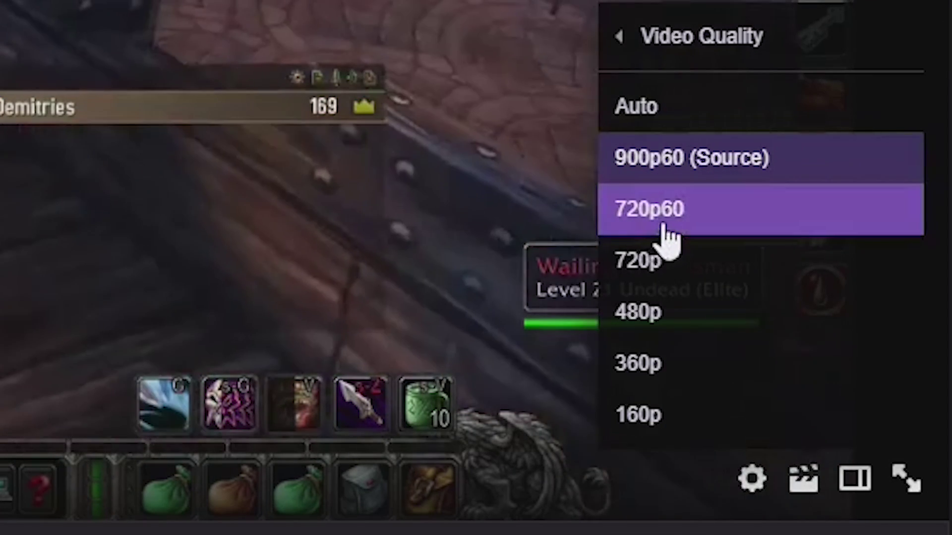
{"action": "left_click", "coordinate": [669, 221]}
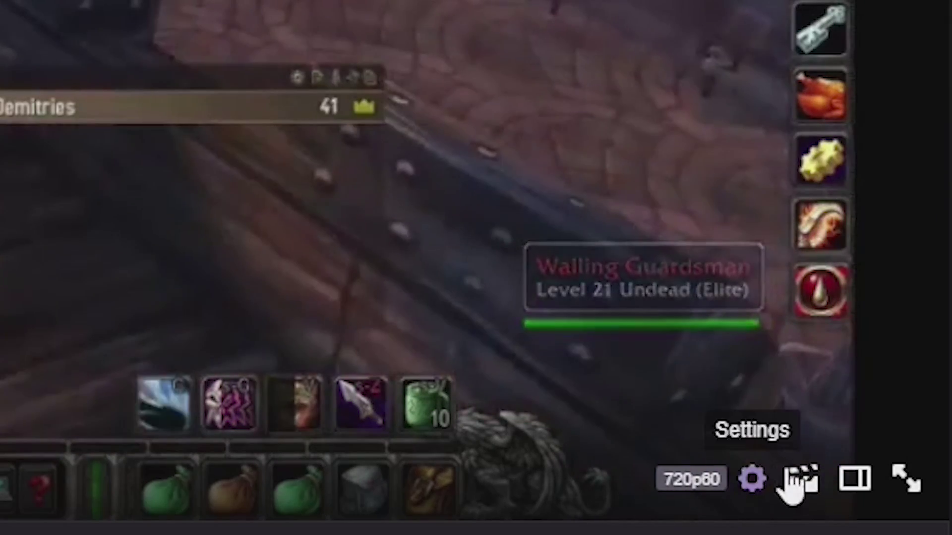
{"action": "left_click", "coordinate": [755, 479]}
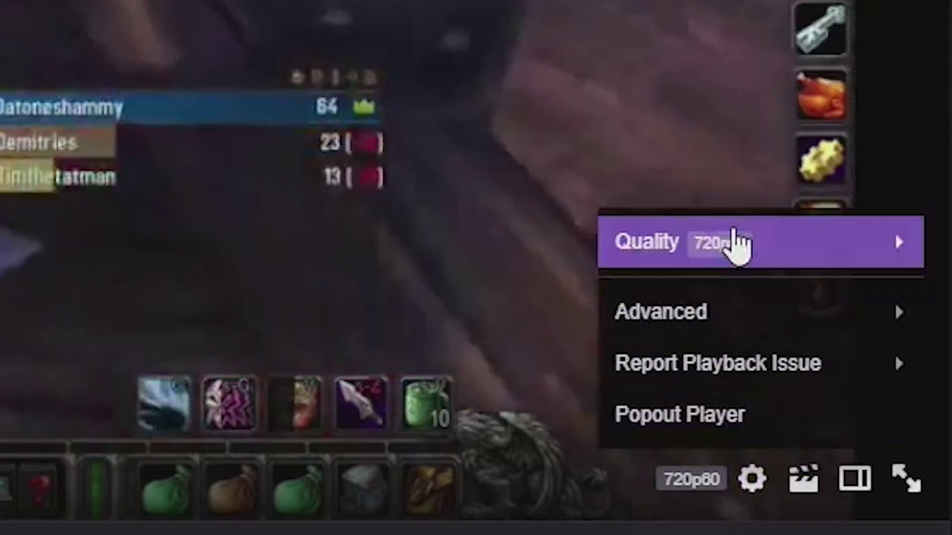
{"action": "left_click", "coordinate": [737, 240]}
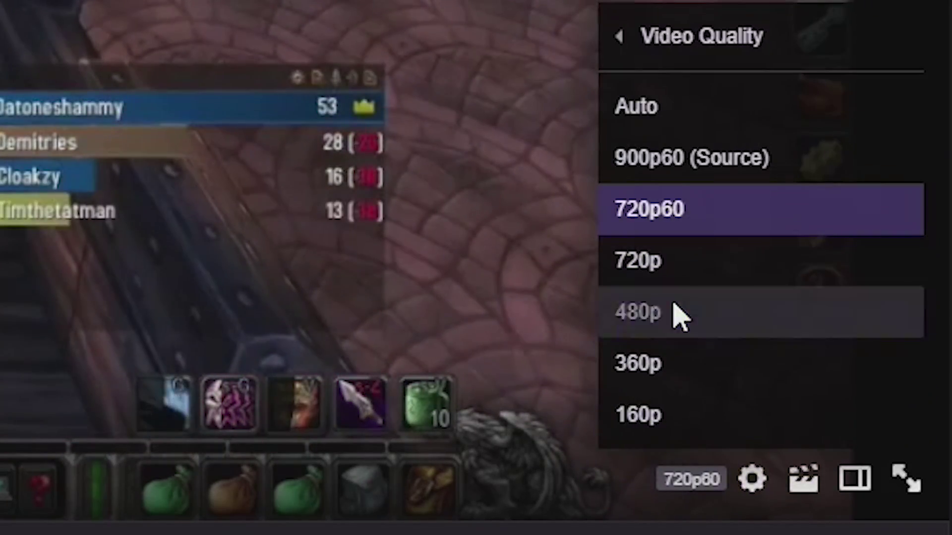
{"action": "left_click", "coordinate": [677, 312]}
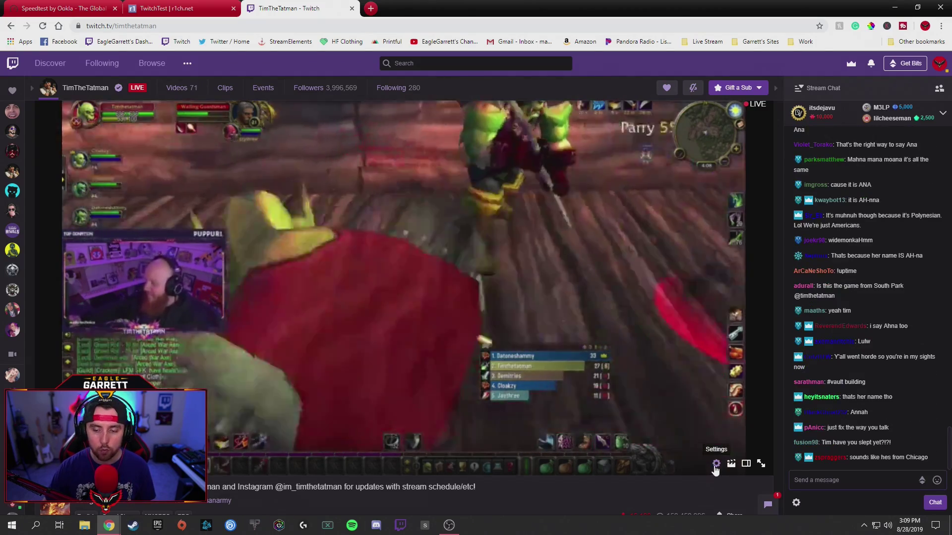
Switch the Twitch stream back to 900p60 (Source) quality and pause it
{"action": "left_click", "coordinate": [716, 465]}
{"action": "left_click", "coordinate": [715, 395]}
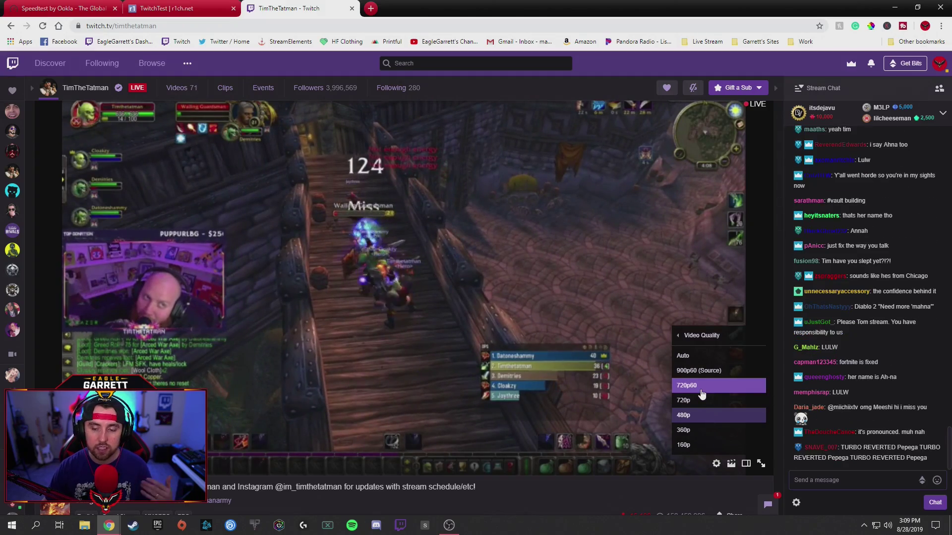
{"action": "left_click", "coordinate": [703, 373]}
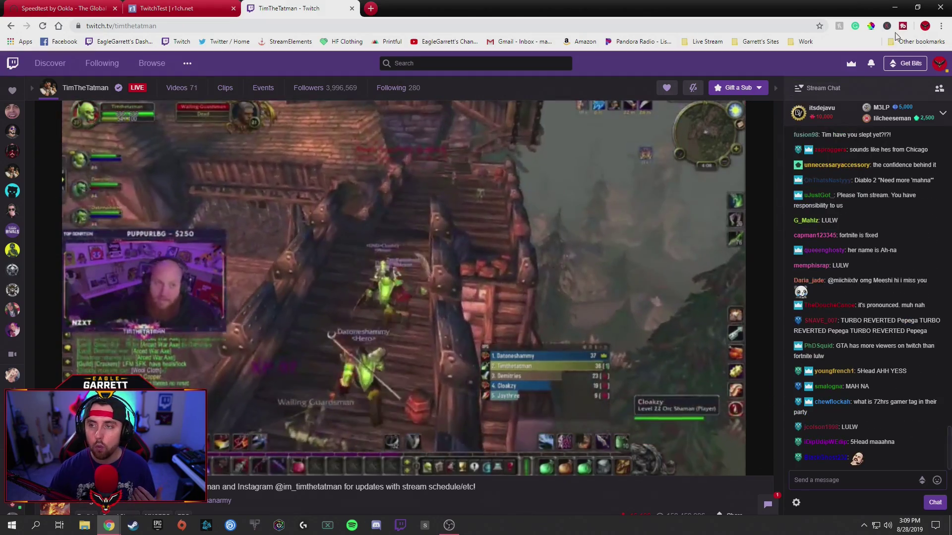
{"action": "key", "text": "space"}
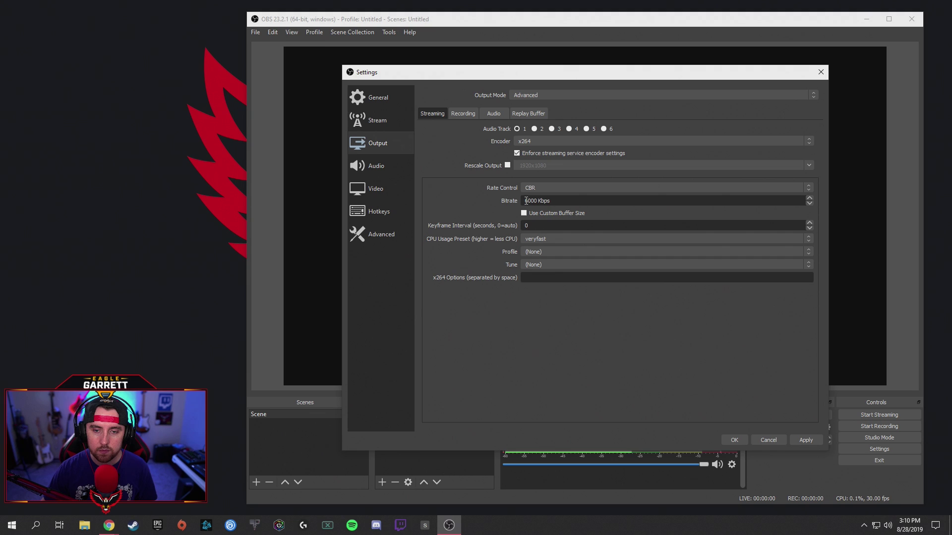
Replace the 6000 Kbps streaming Bitrate with 3500, then edit it to 4500
{"action": "left_click_drag", "start_coordinate": [525, 201], "coordinate": [540, 201]}
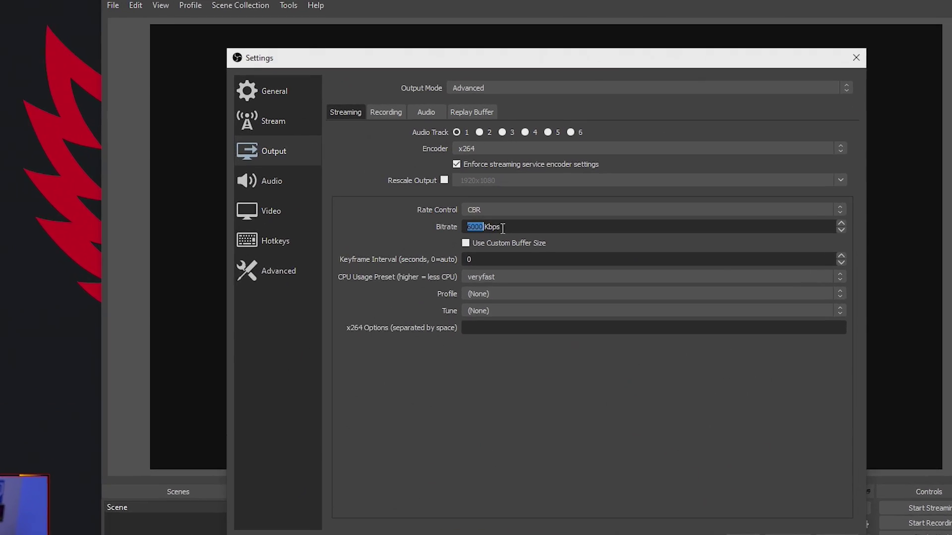
{"action": "type", "text": "3500"}
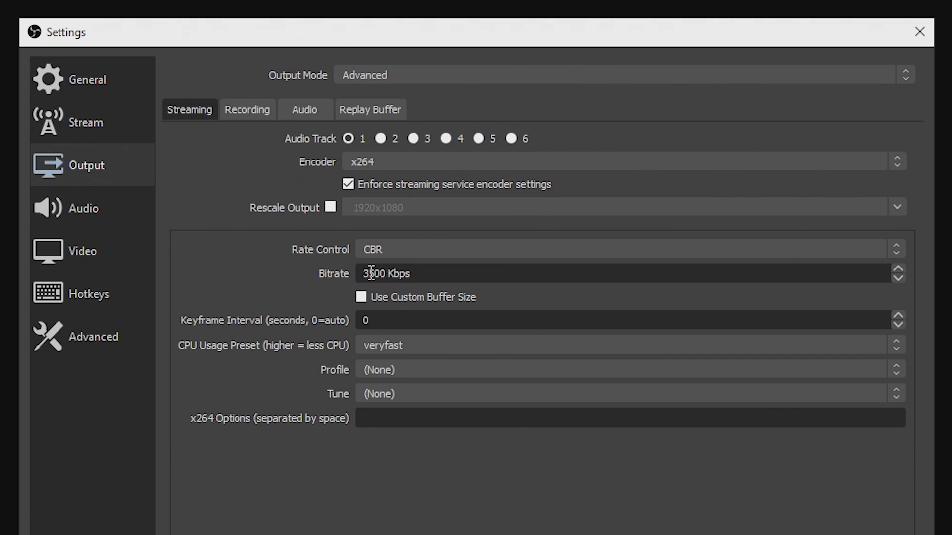
{"action": "left_click_drag", "start_coordinate": [369, 274], "coordinate": [361, 272]}
{"action": "type", "text": "4"}
{"action": "left_click_drag", "start_coordinate": [366, 273], "coordinate": [386, 277]}
{"action": "left_click_drag", "start_coordinate": [367, 273], "coordinate": [383, 274]}
{"action": "left_click", "coordinate": [249, 273]}
{"action": "left_click_drag", "start_coordinate": [370, 274], "coordinate": [365, 273]}
Edit the streaming Bitrate value to 5000 Kbps
{"action": "type", "text": "3"}
{"action": "key", "text": "Delete"}
{"action": "type", "text": "0"}
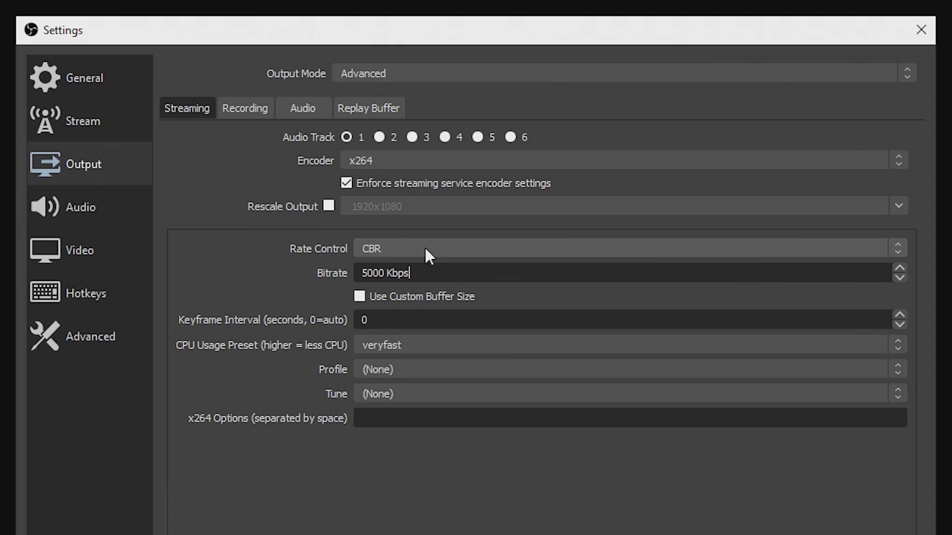
Confirm the Rate Control dropdown stays set to CBR
{"action": "left_click", "coordinate": [426, 248]}
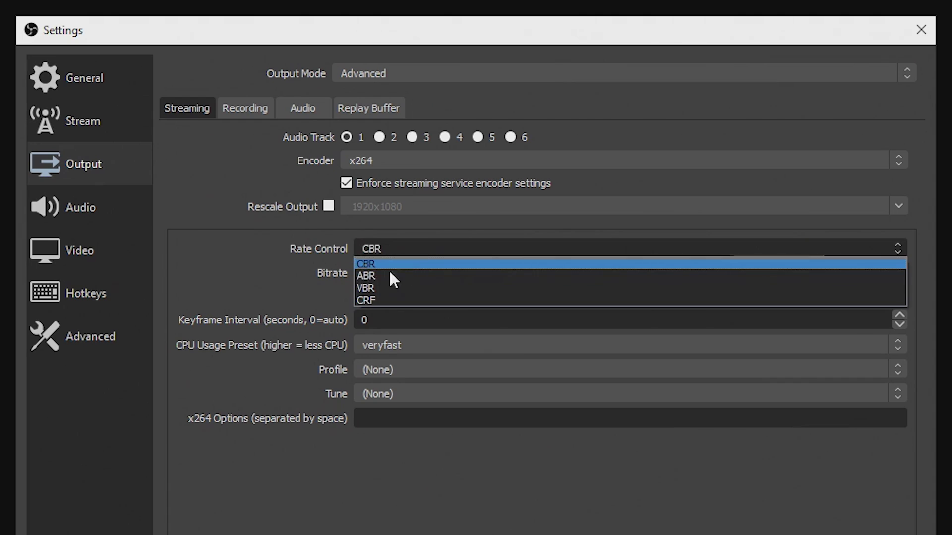
{"action": "left_click", "coordinate": [391, 263]}
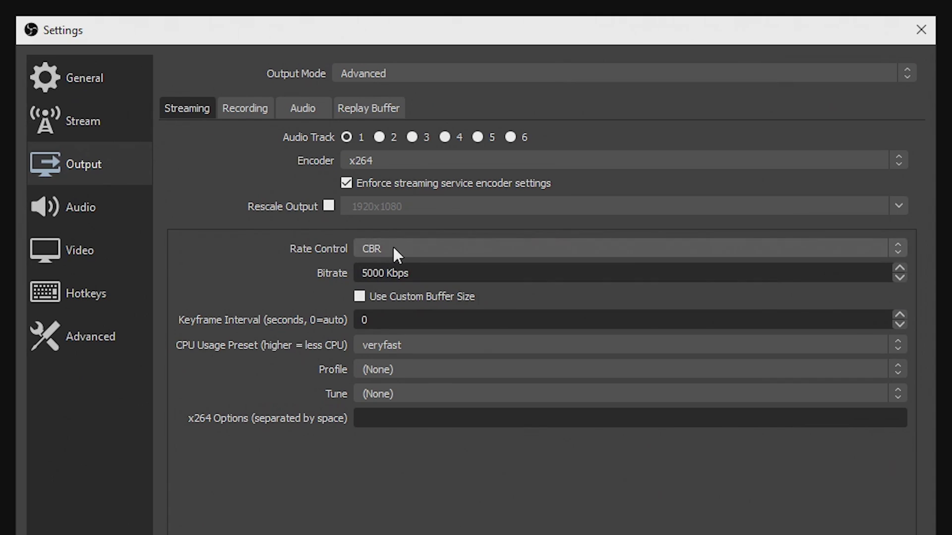
{"action": "left_click", "coordinate": [374, 248]}
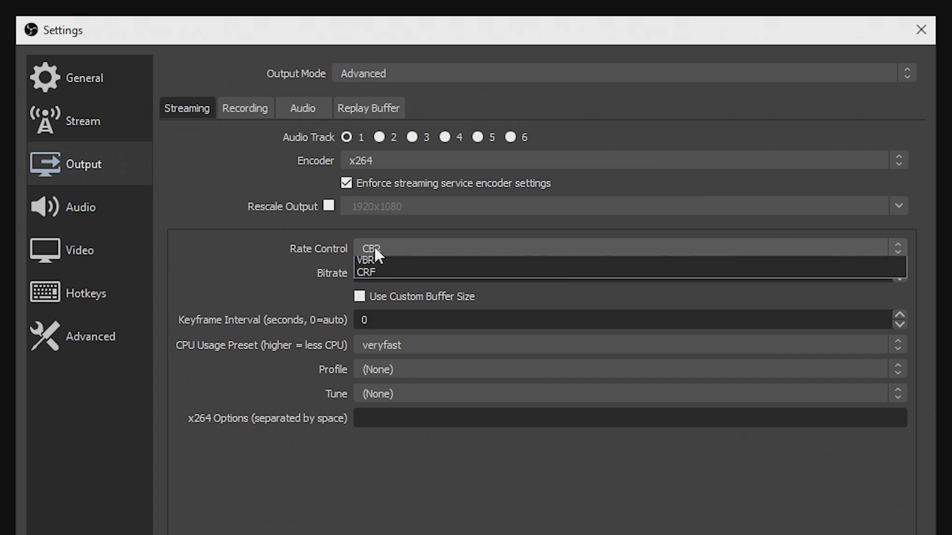
{"action": "left_click", "coordinate": [265, 285]}
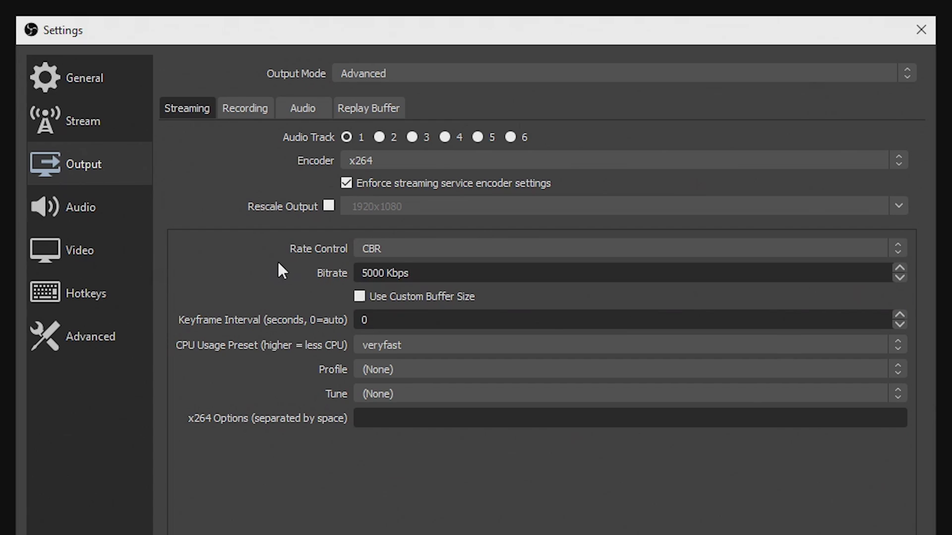